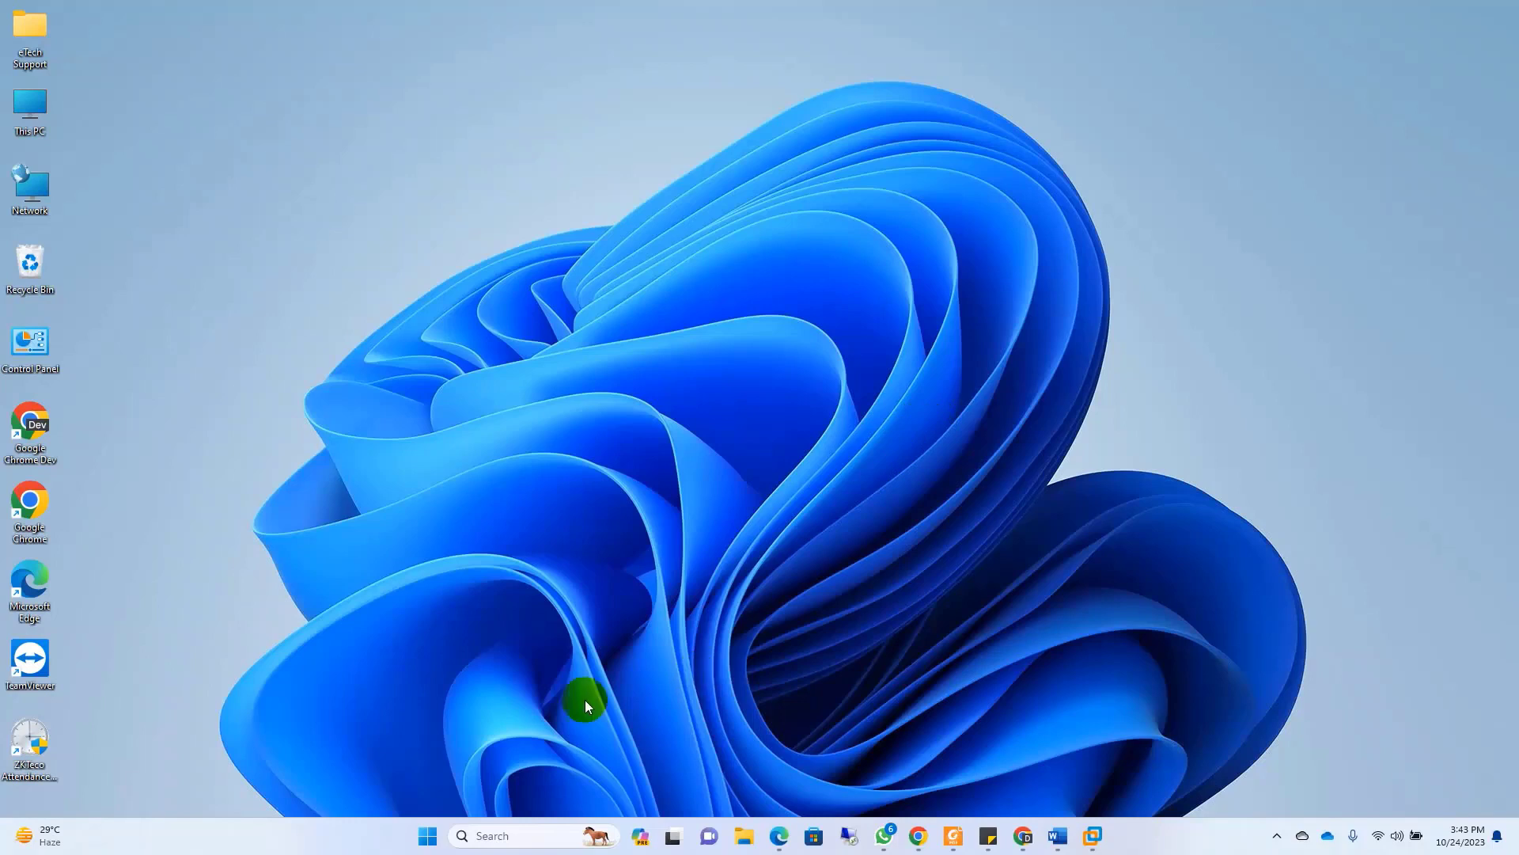
Launch Run from Start and enter the host path \\DESKTOP-4JOONED in the Open box.
click(430, 836)
text(run)
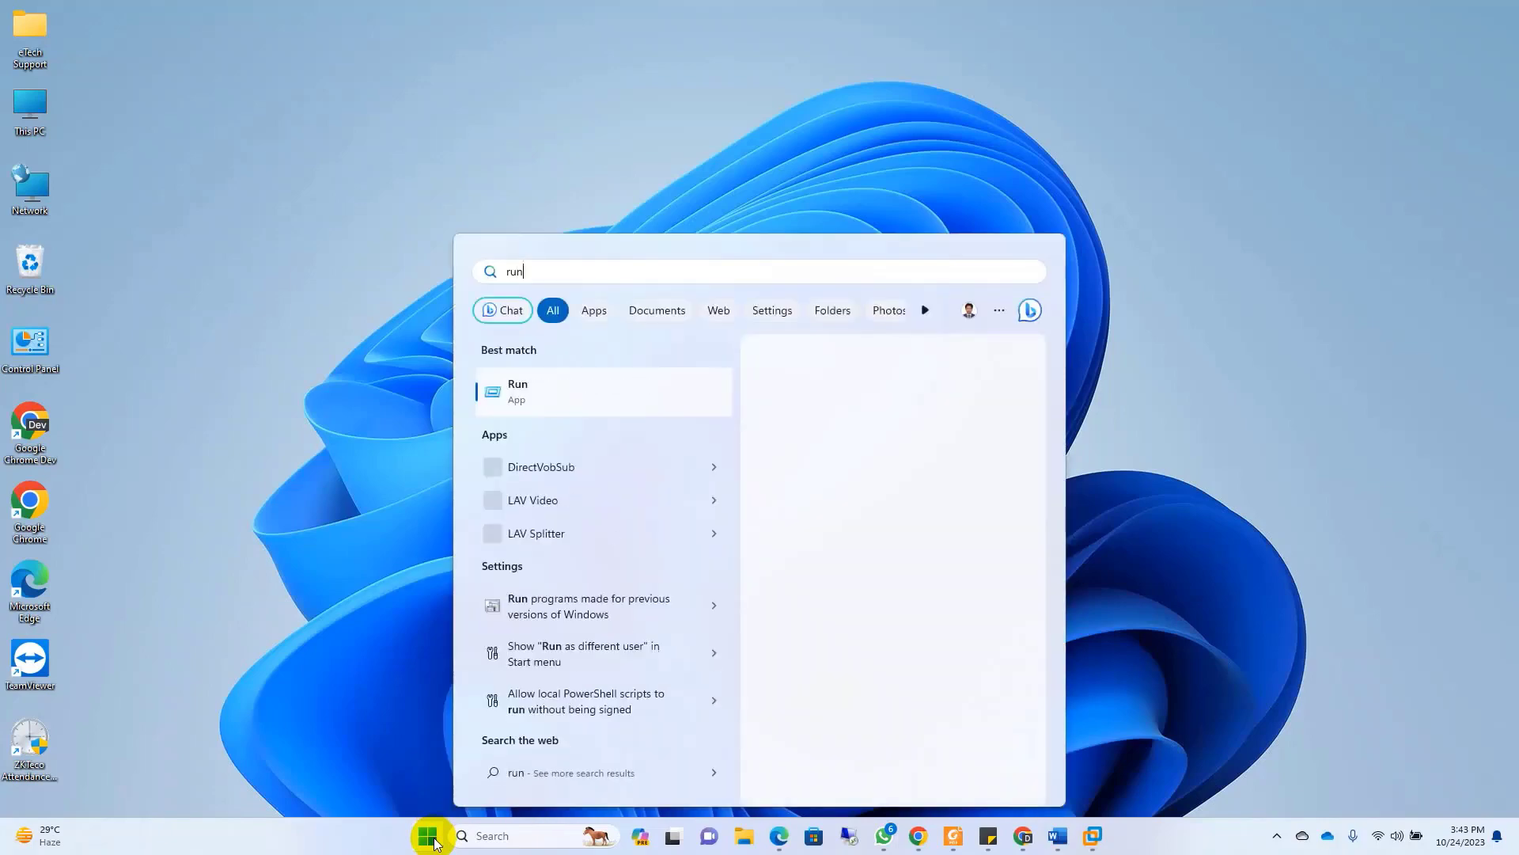
click(595, 391)
click(219, 737)
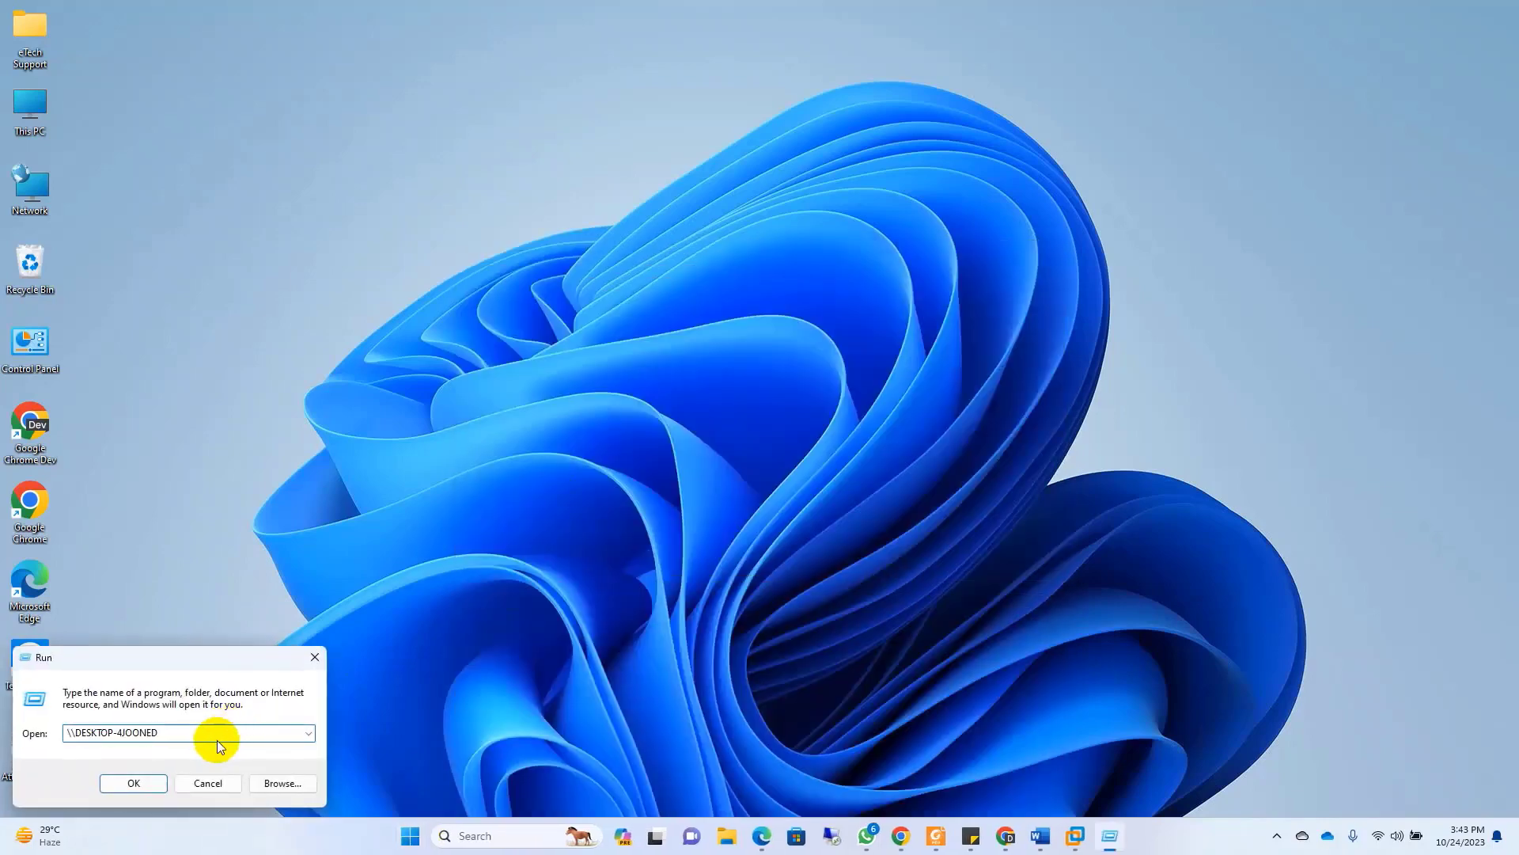
click(70, 733)
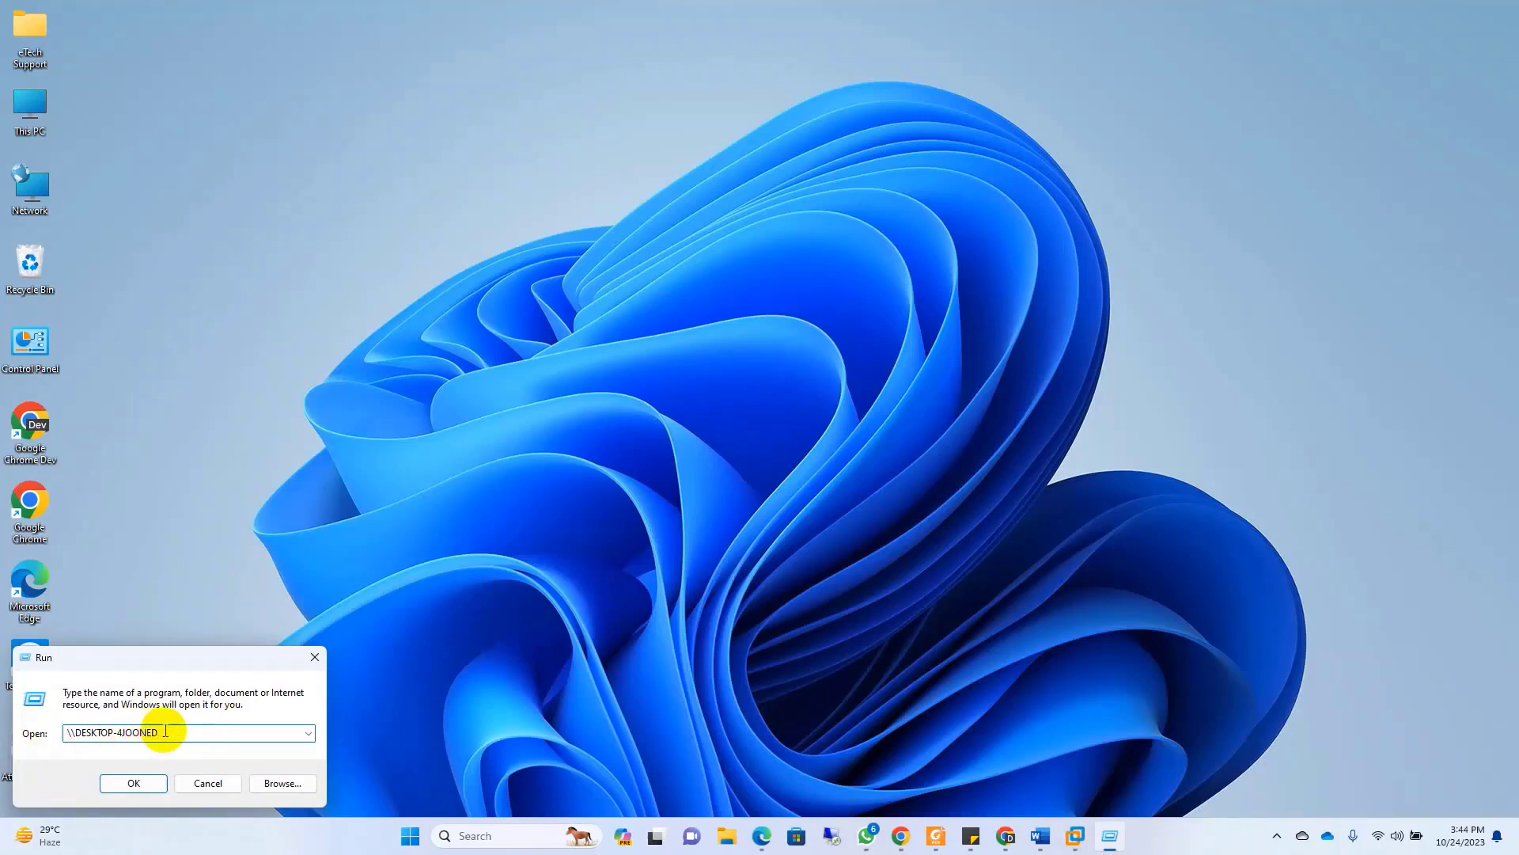
Open the empty shared folder e and put its path \\Desktop-4jooned\e on the clipboard.
click(139, 788)
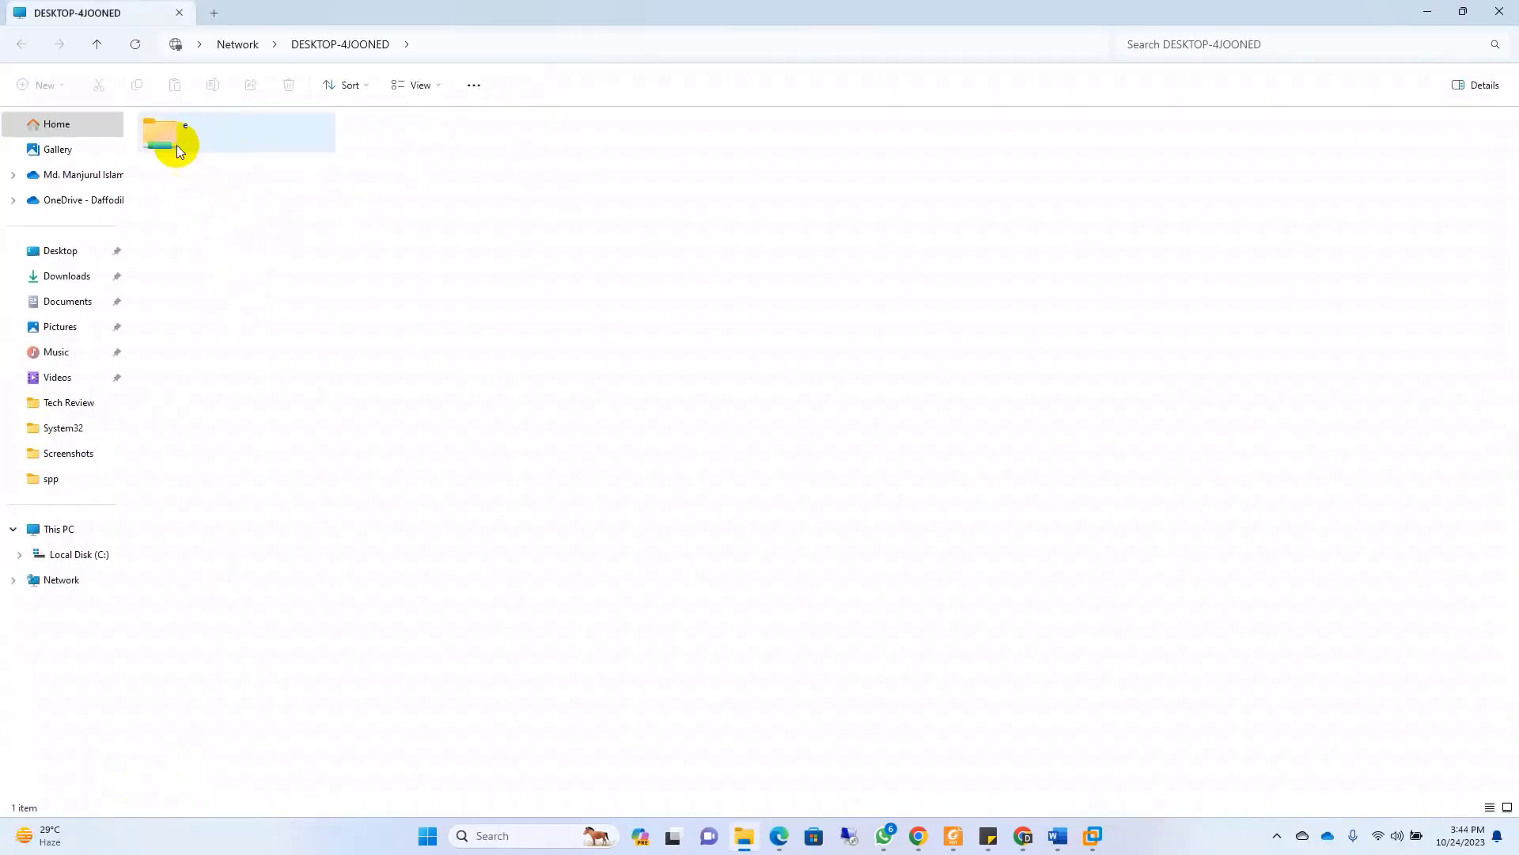
double_click(232, 142)
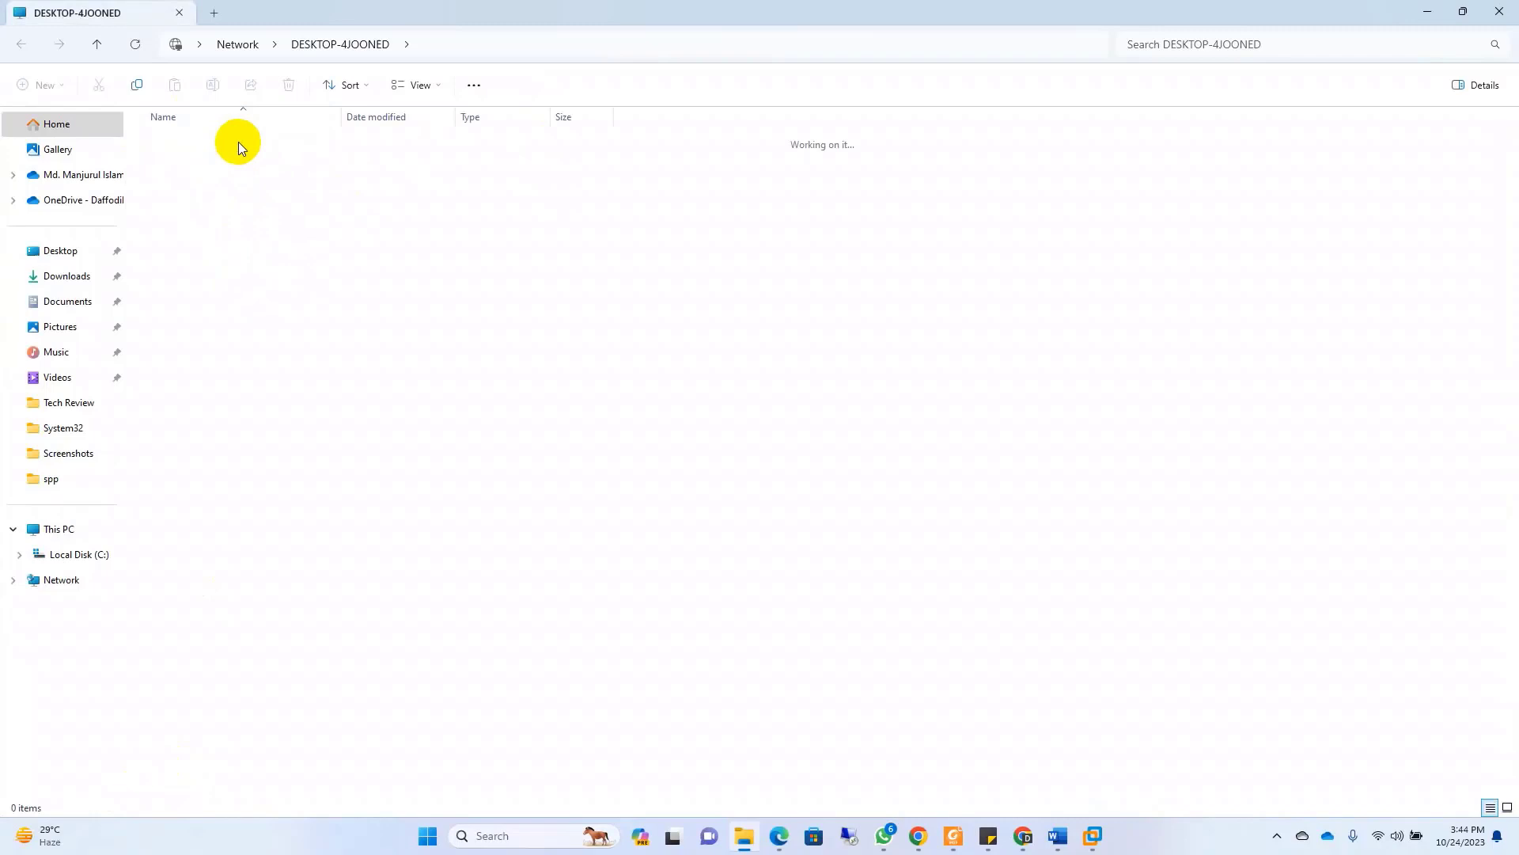
click(565, 47)
right_click(213, 49)
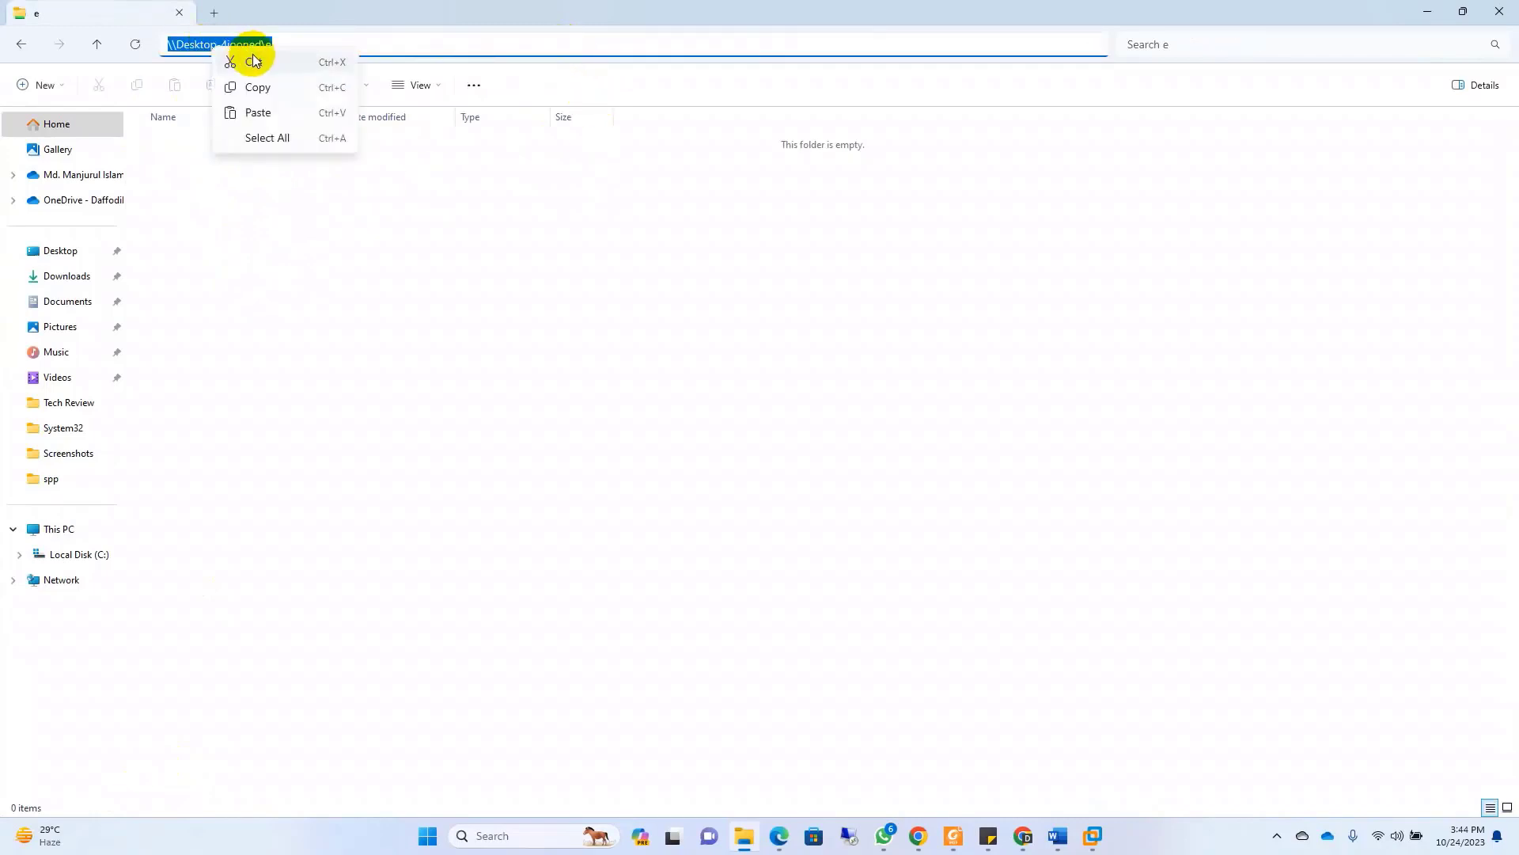
click(267, 90)
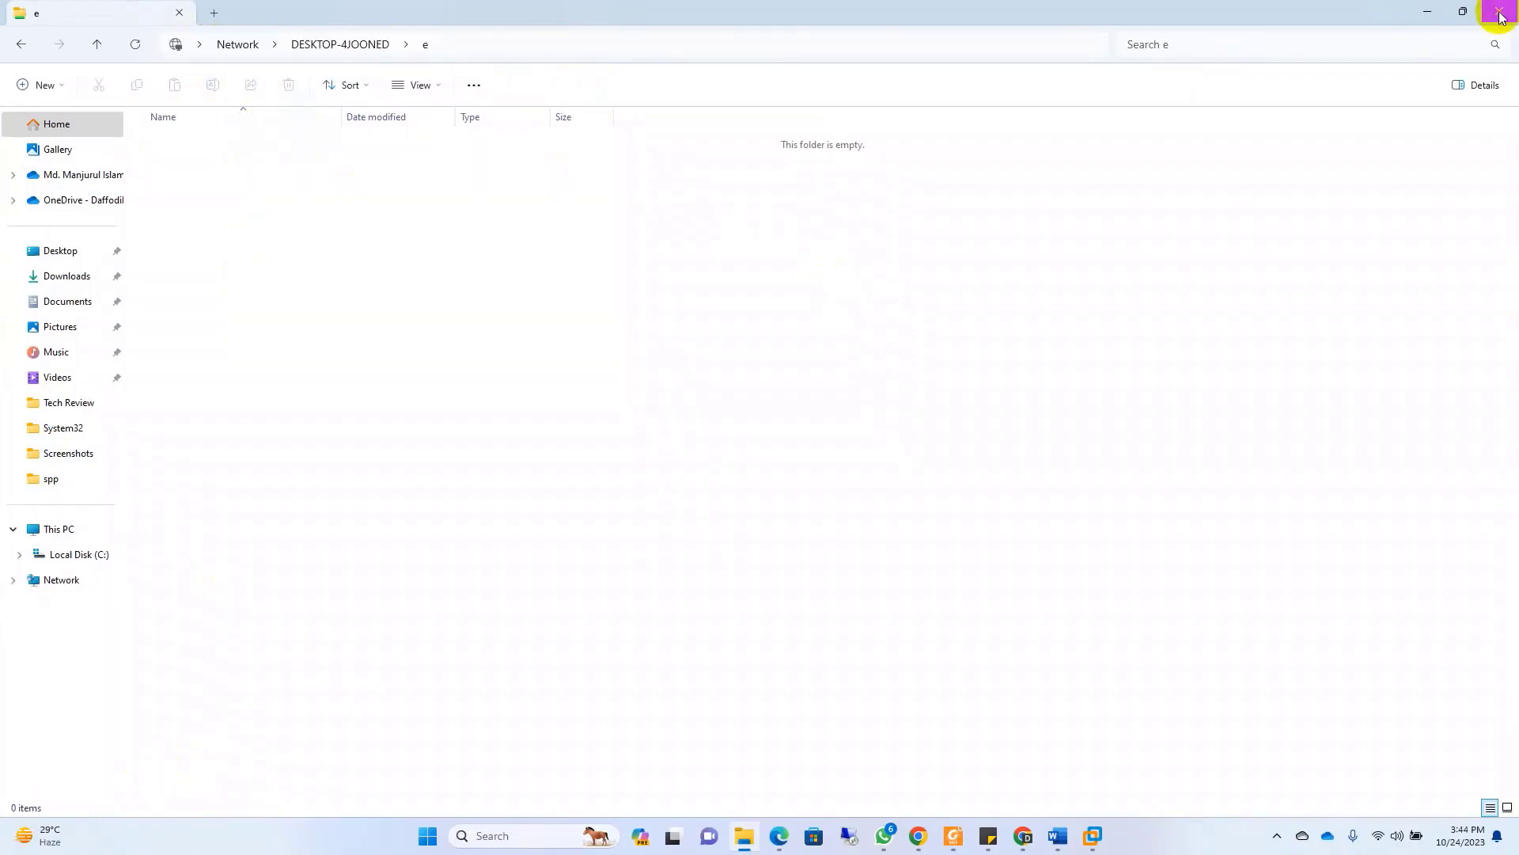
From This PC, map the pasted path \\Desktop-4jooned\e as network drive Z:.
click(1426, 11)
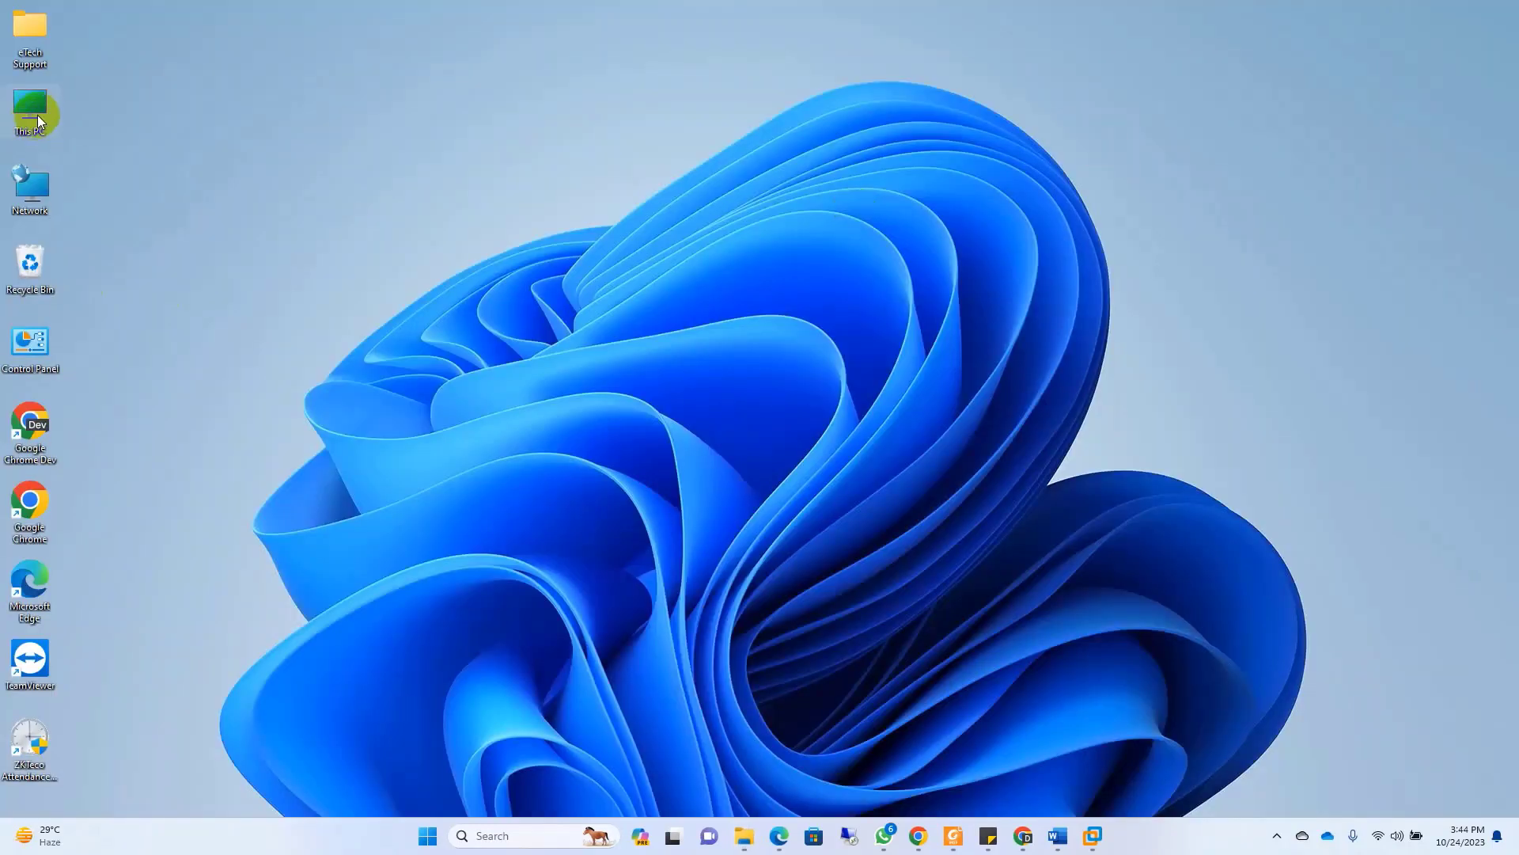
double_click(37, 114)
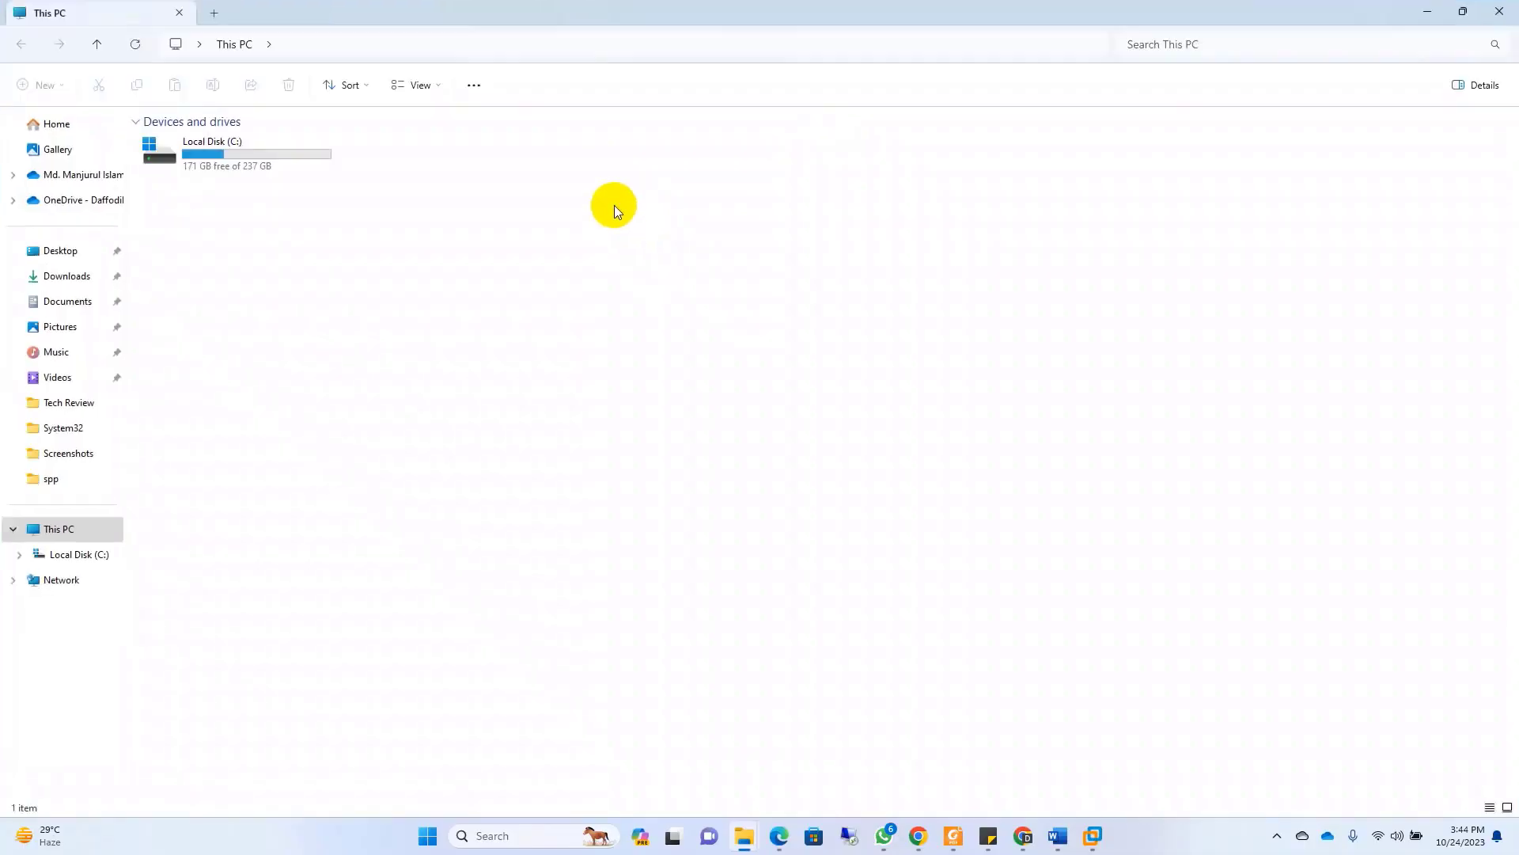
click(478, 84)
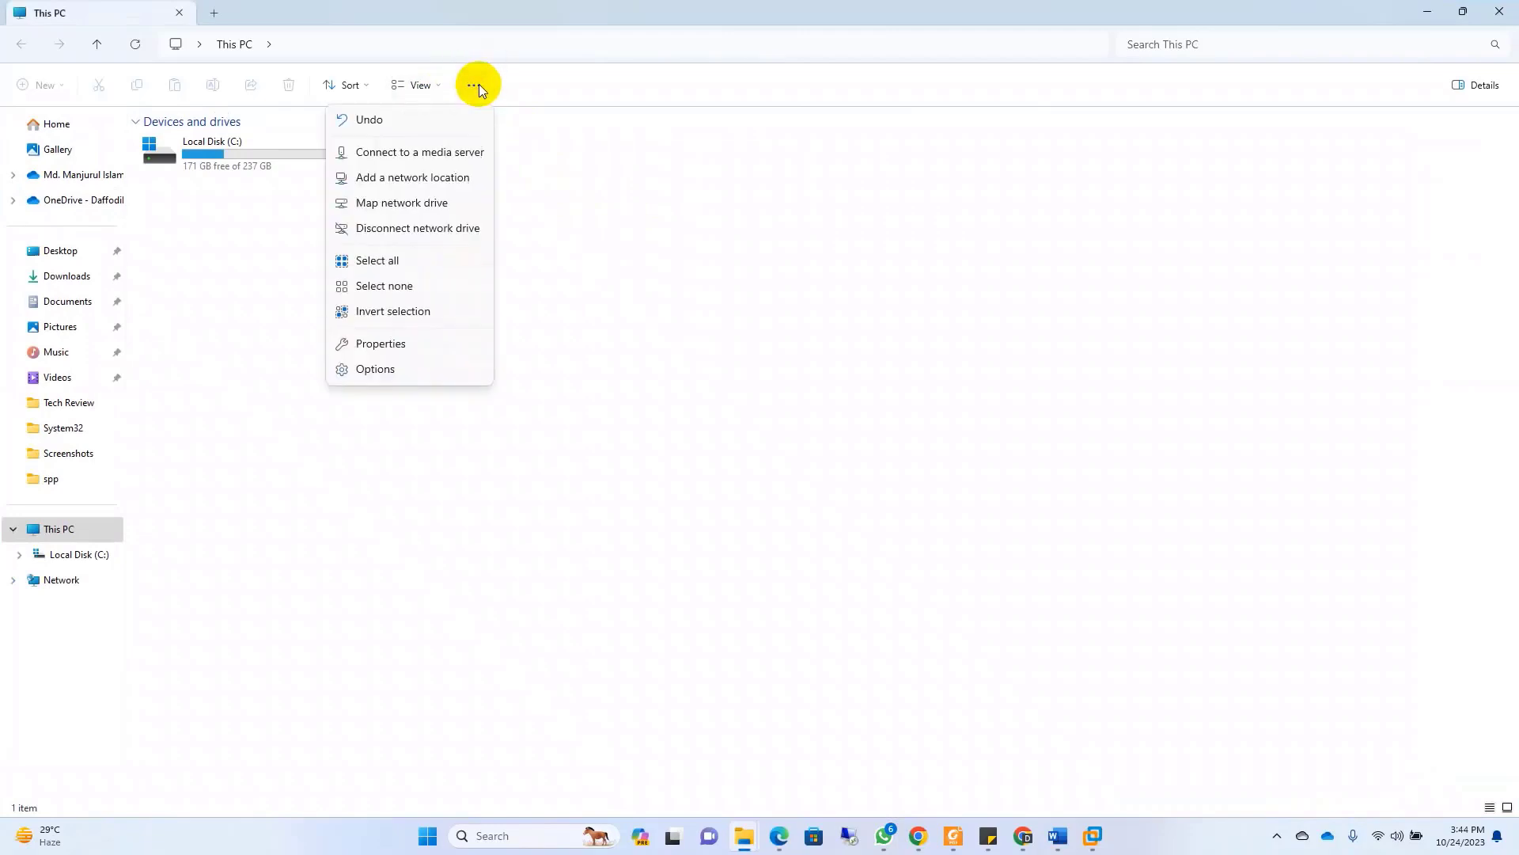
click(408, 202)
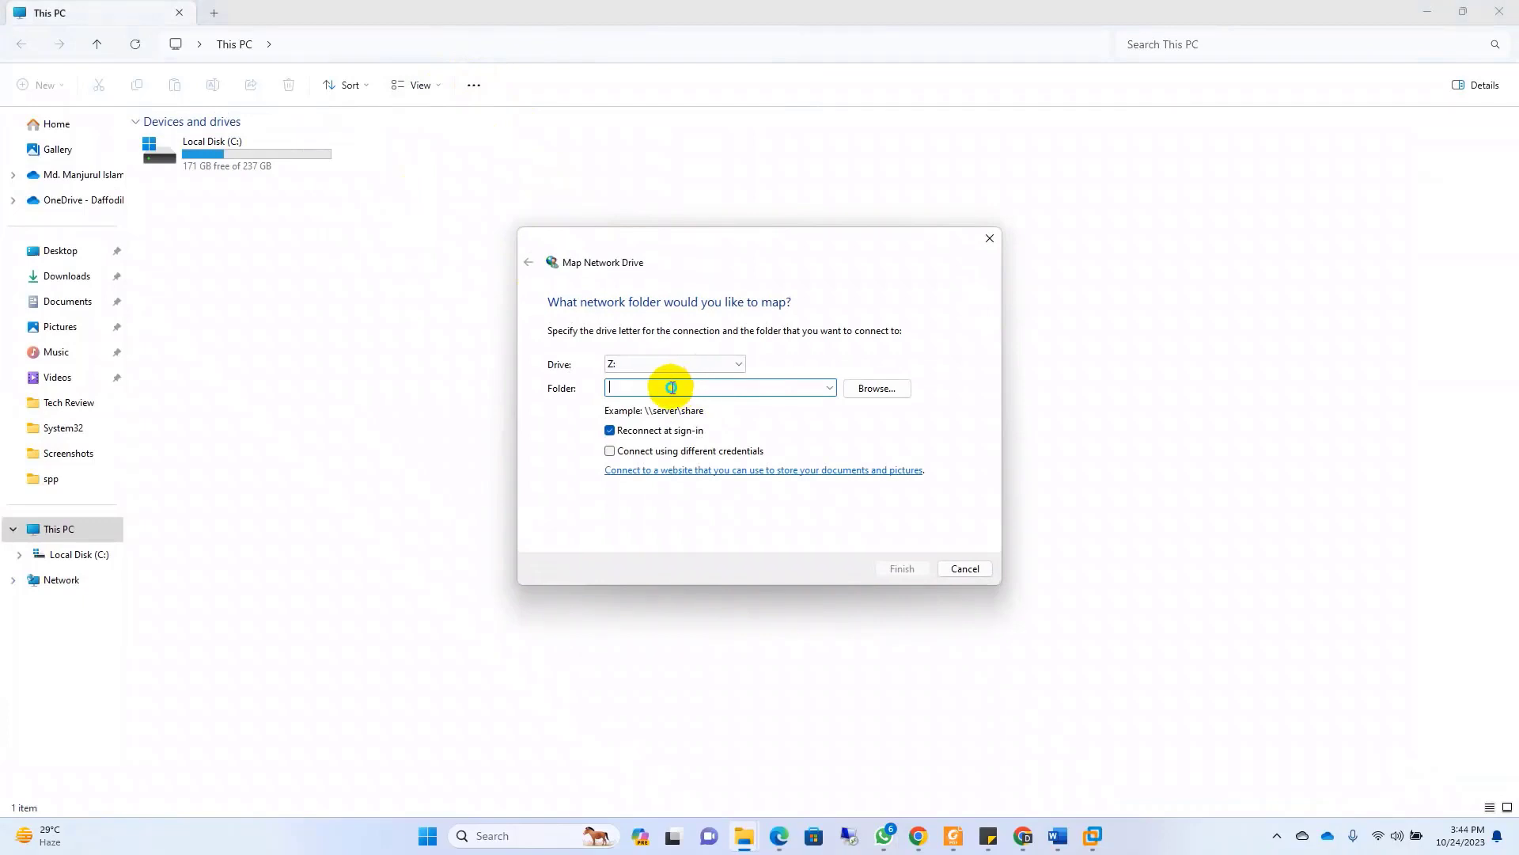
right_click(673, 389)
click(729, 461)
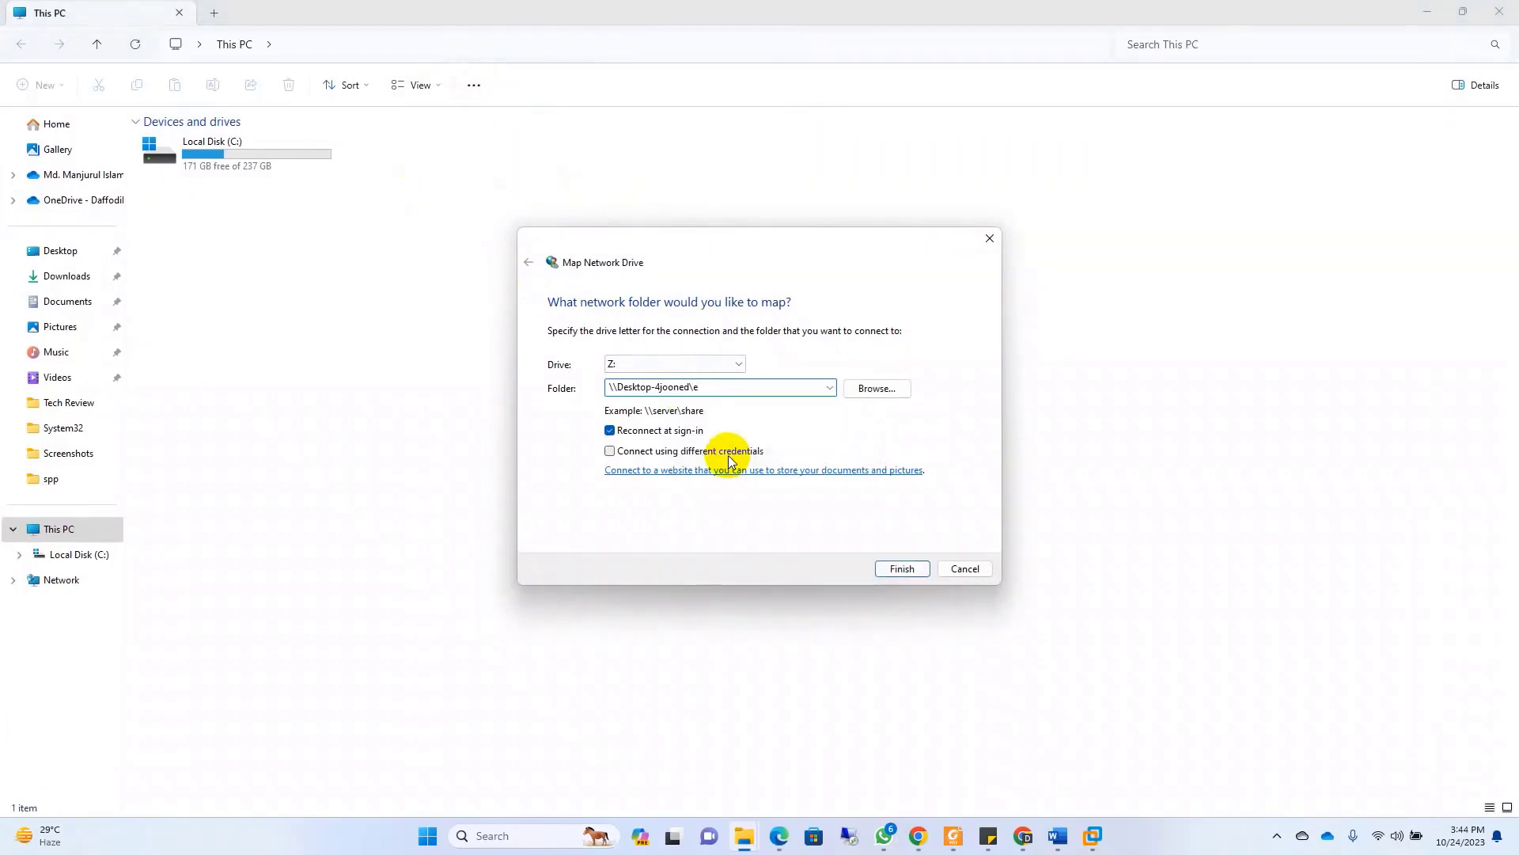
click(902, 568)
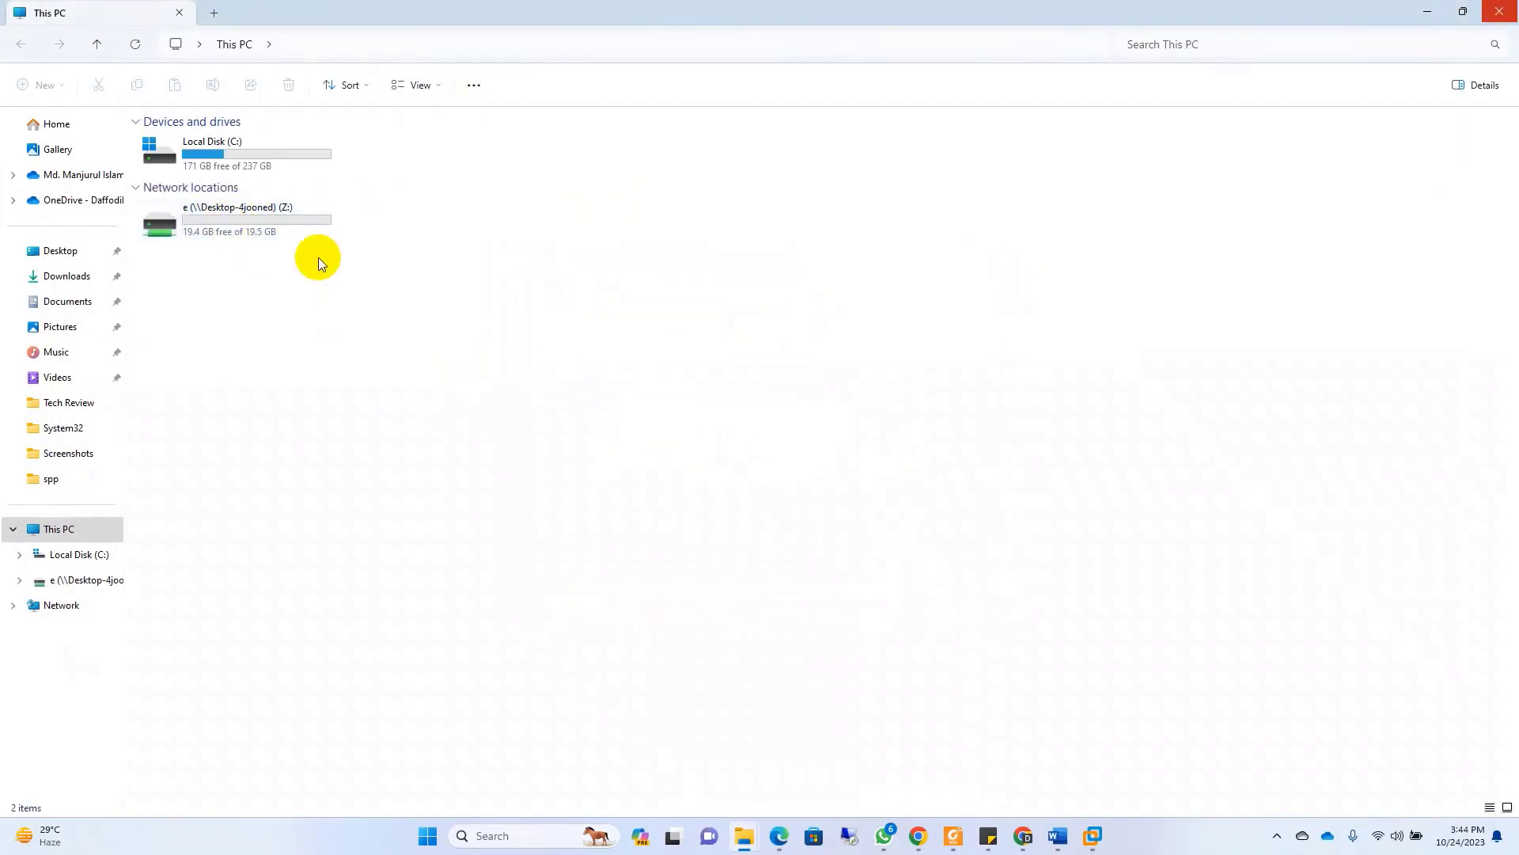
Make a 'New folder' inside drive Z: and open it.
double_click(265, 227)
right_click(595, 375)
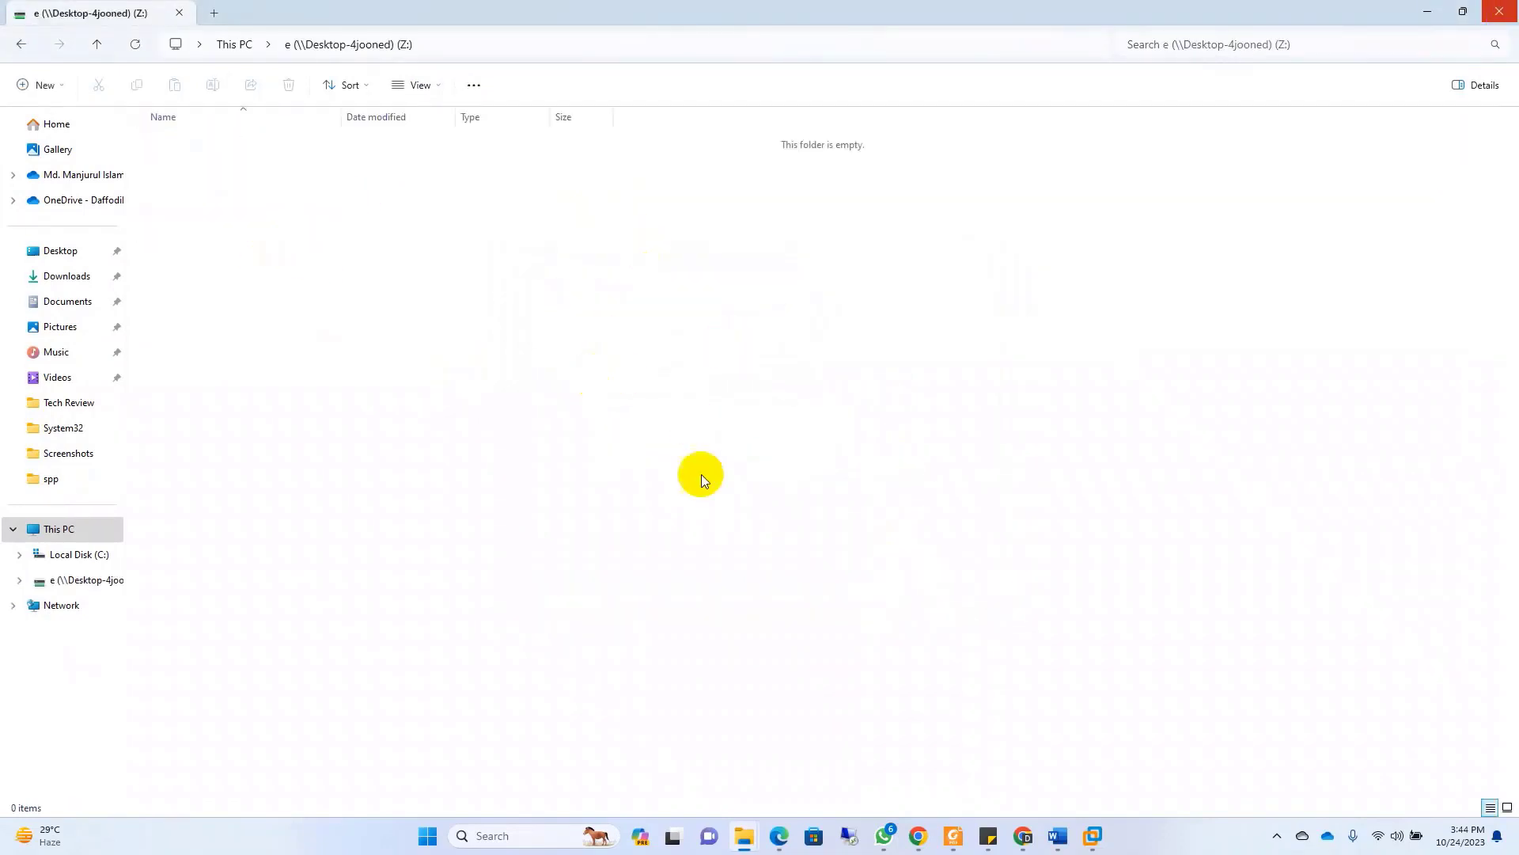
mouse_move(639, 500)
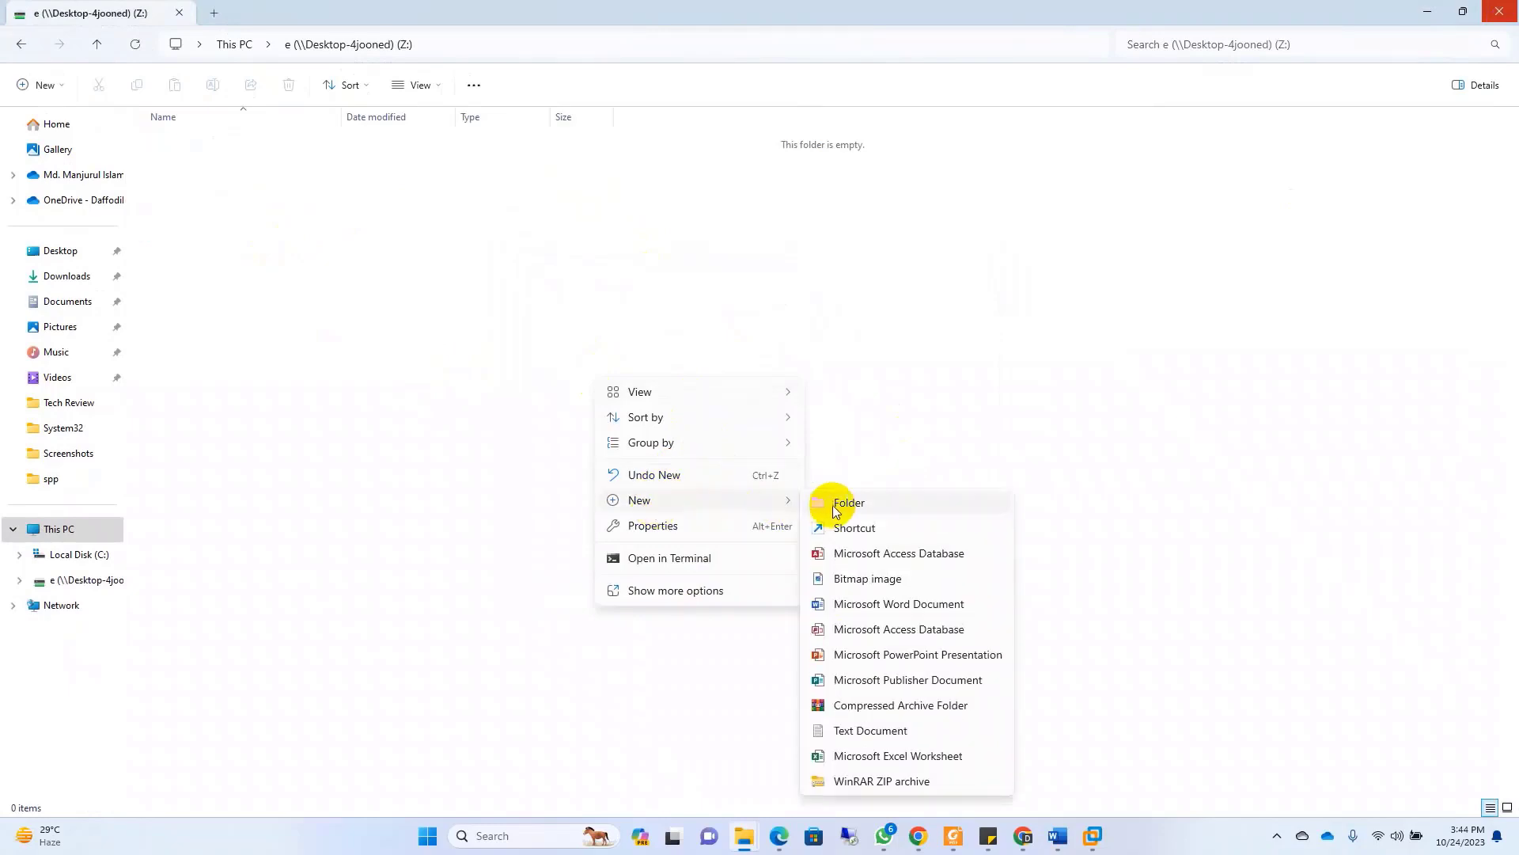
click(832, 505)
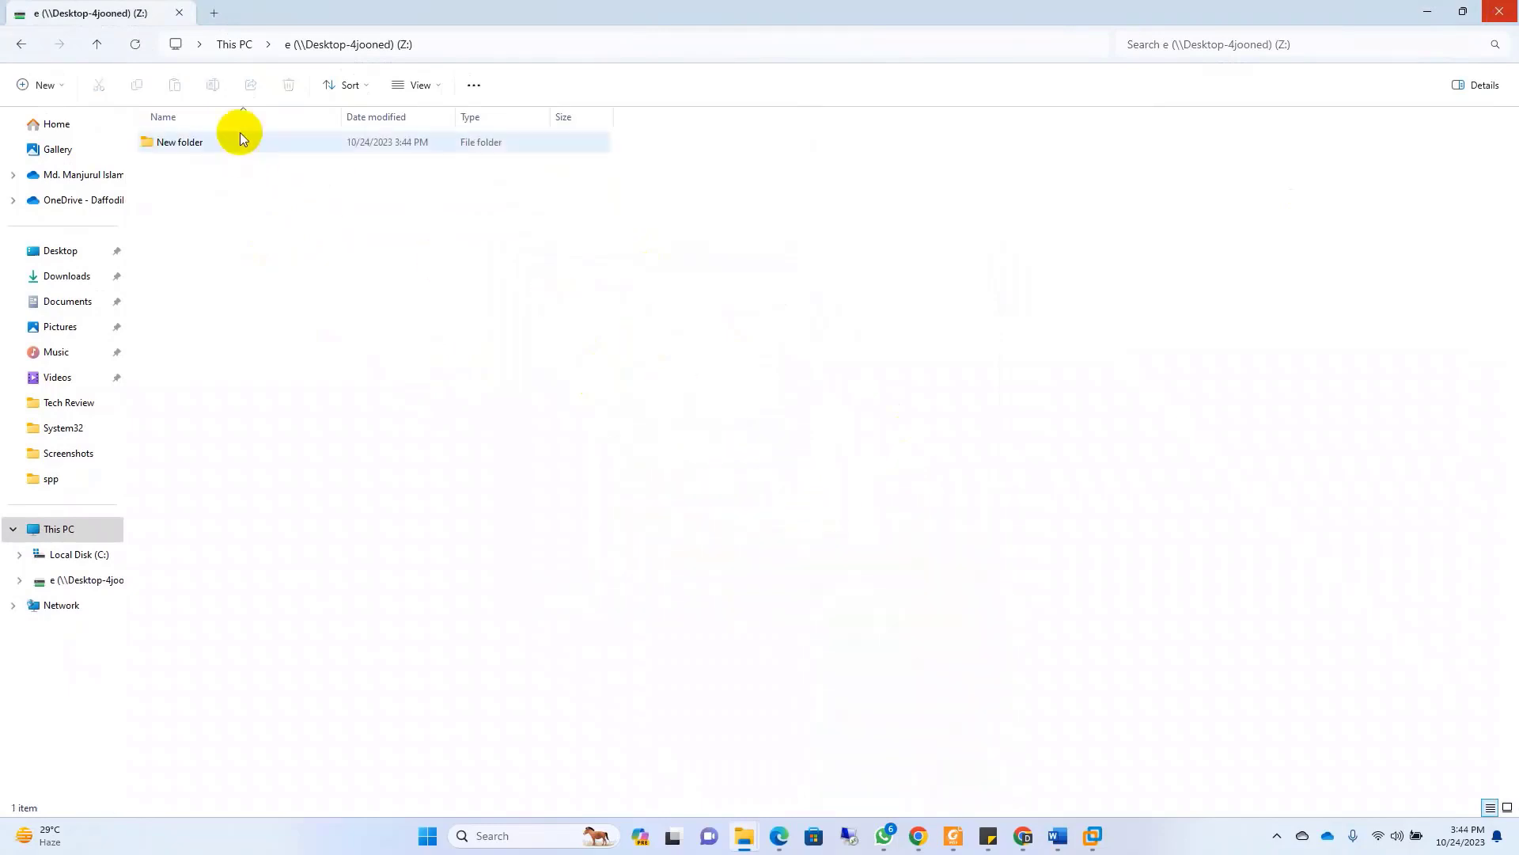
double_click(229, 143)
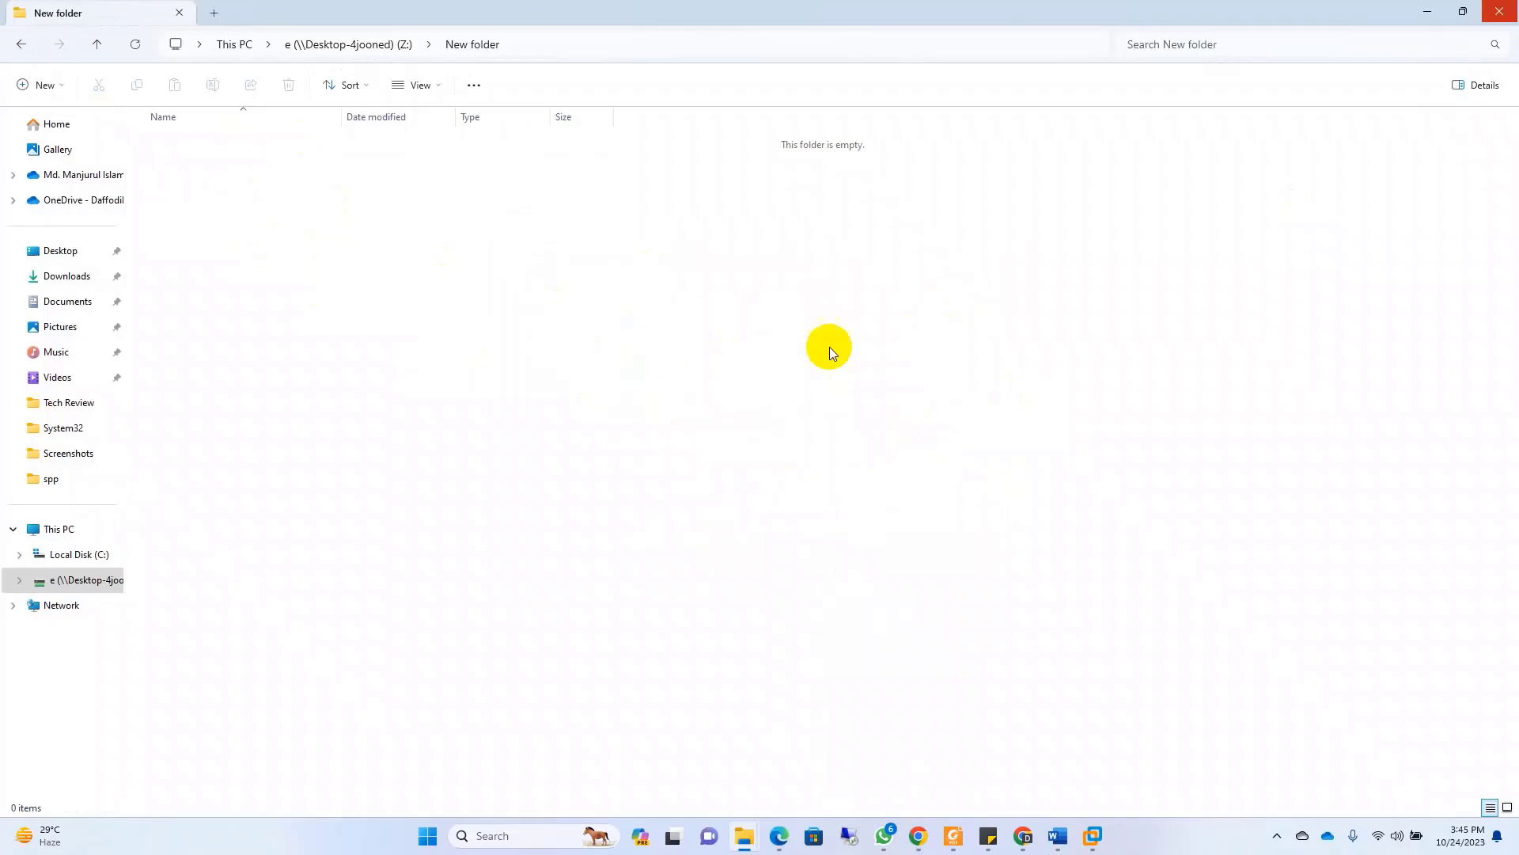